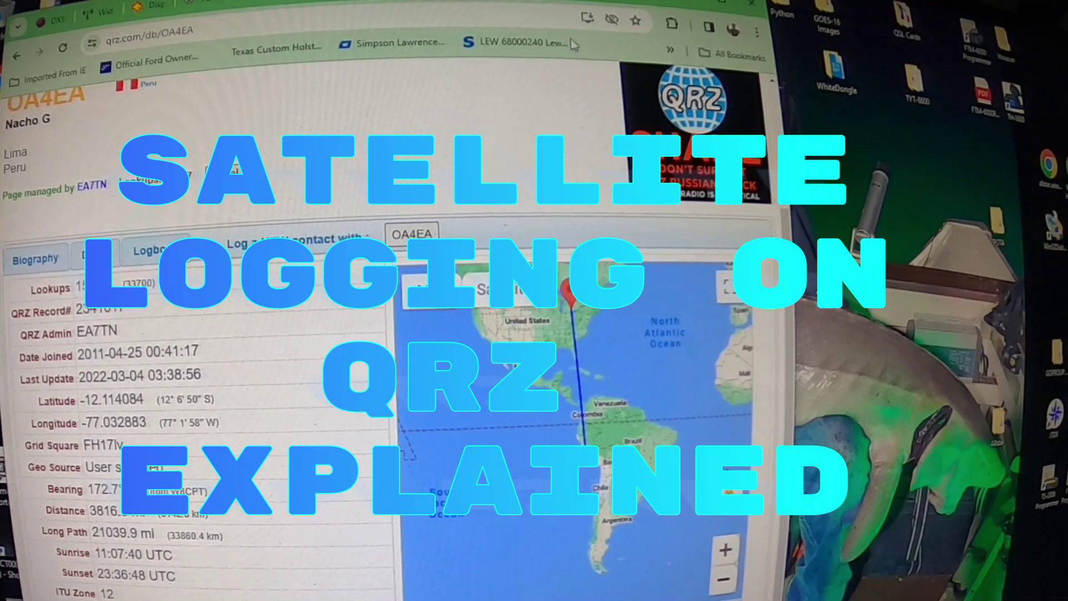
Open a new, empty Chrome tab alongside the OA4EA callsign page.
{"action": "key", "text": "ctrl+t"}
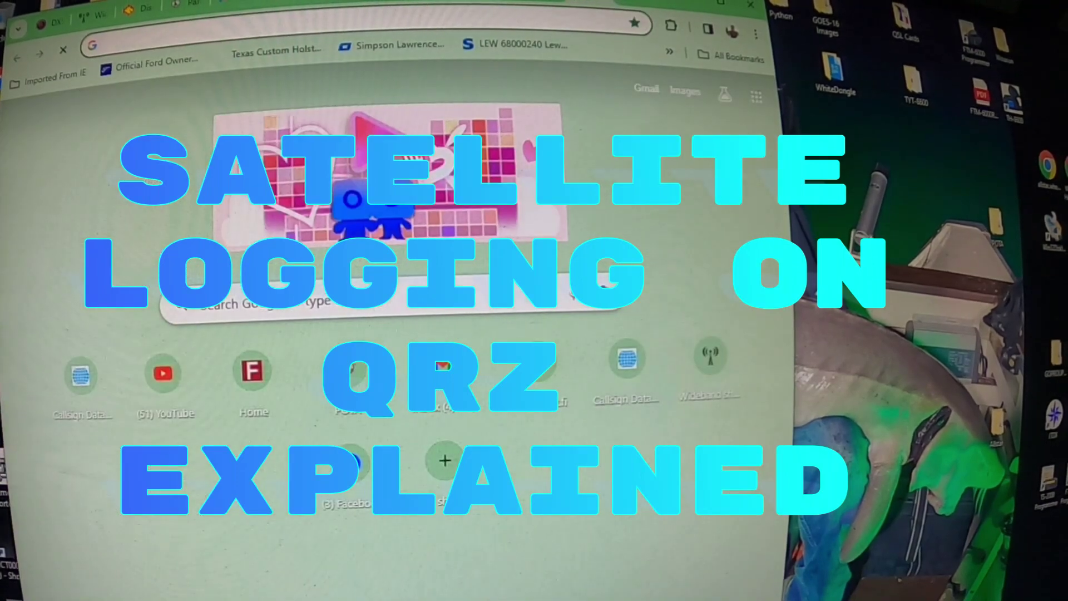
Load QRZ.com and open the W8CPT logbook's QSO list.
{"action": "left_click", "coordinate": [625, 360]}
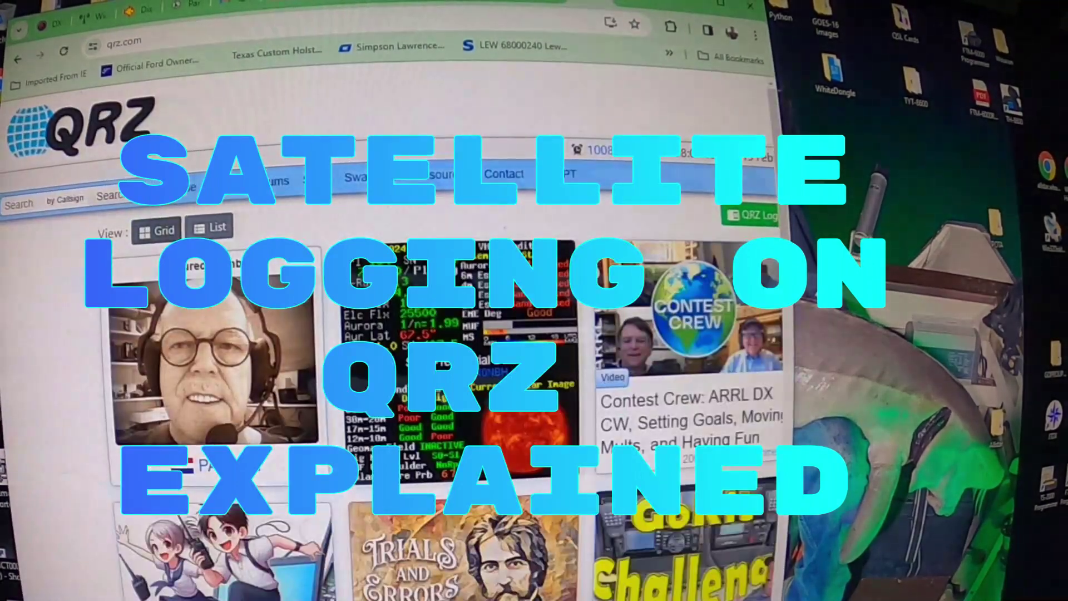
{"action": "left_click", "coordinate": [20, 201]}
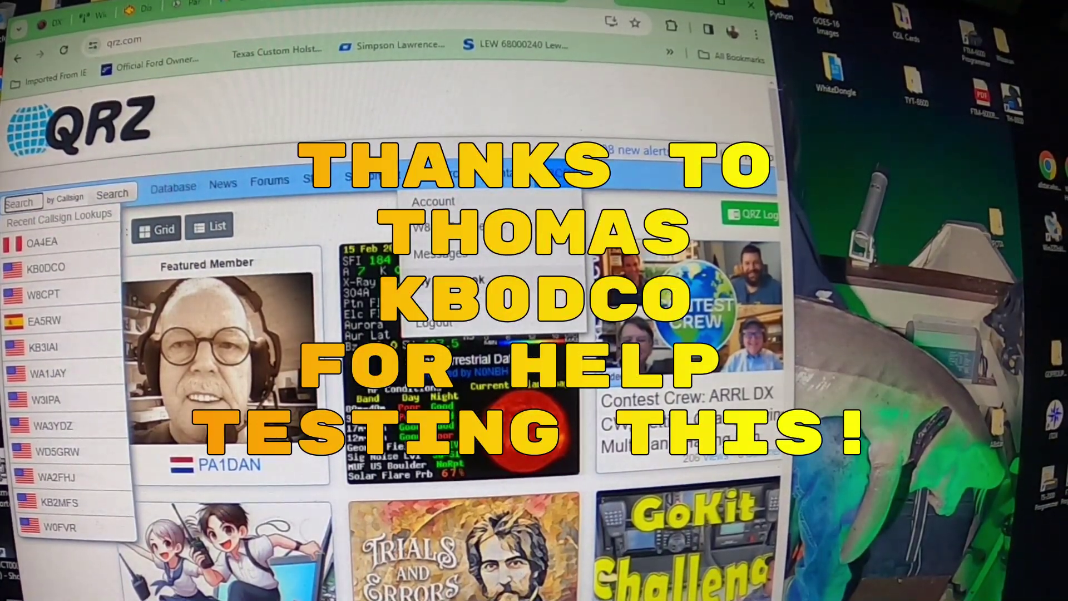
{"action": "left_click", "coordinate": [439, 281]}
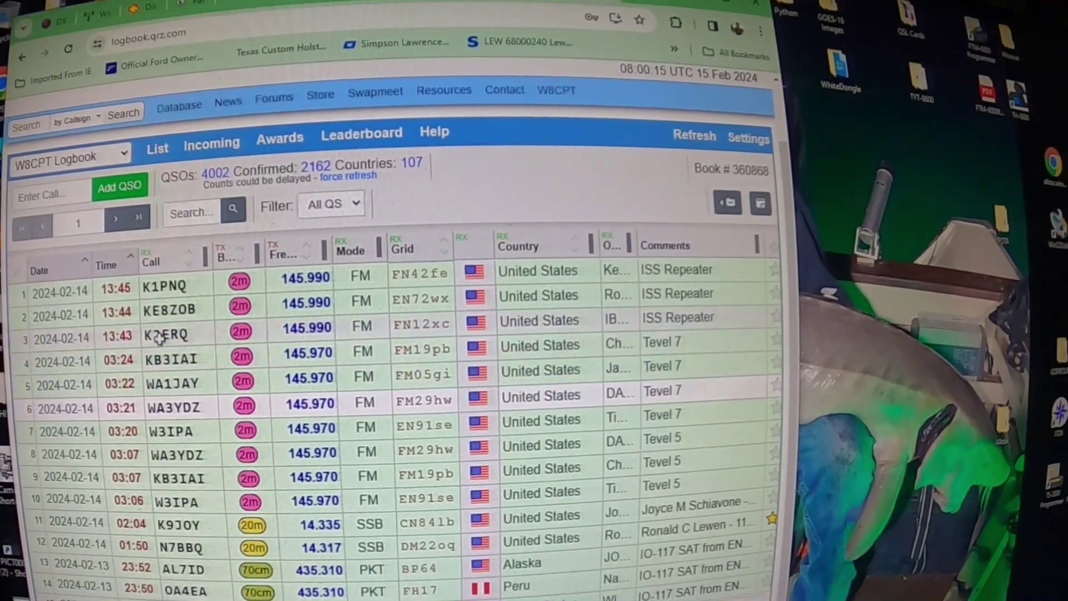
Review the K2ERQ ISS repeater QSO's propagation and satellite fields, then discard edits.
{"action": "left_click", "coordinate": [160, 338]}
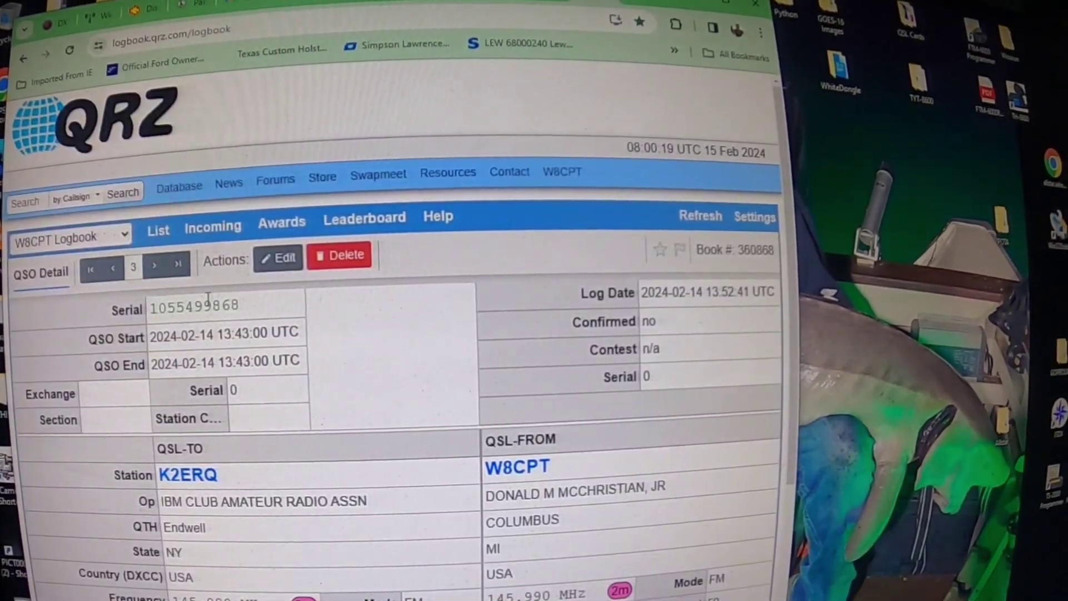
{"action": "left_click", "coordinate": [278, 257]}
{"action": "scroll", "coordinate": [431, 247], "scroll_direction": "down", "scroll_amount": 3}
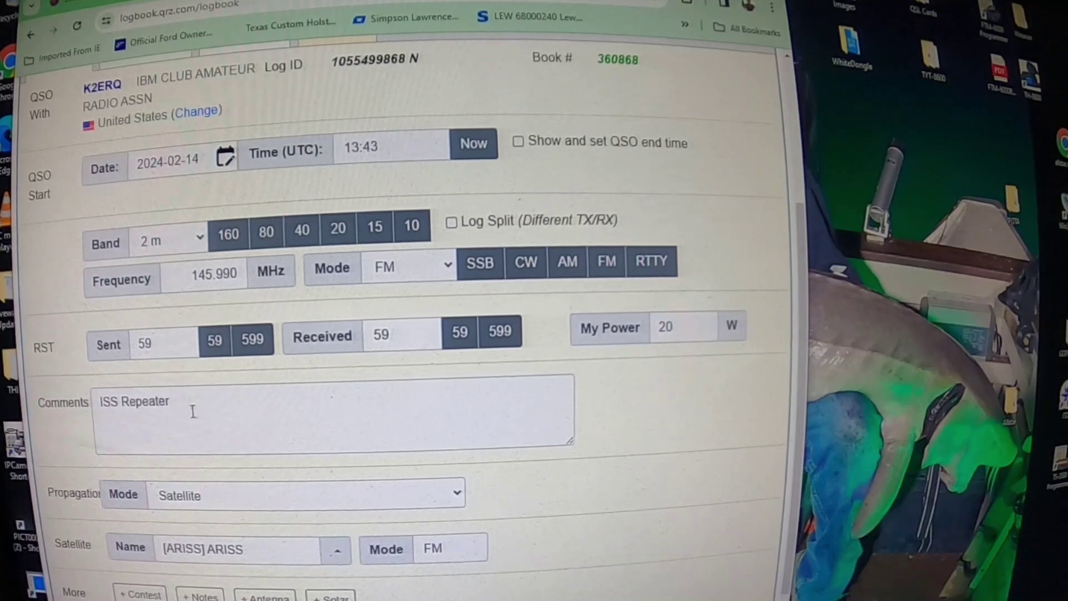
{"action": "scroll", "coordinate": [151, 411], "scroll_direction": "down", "scroll_amount": 1}
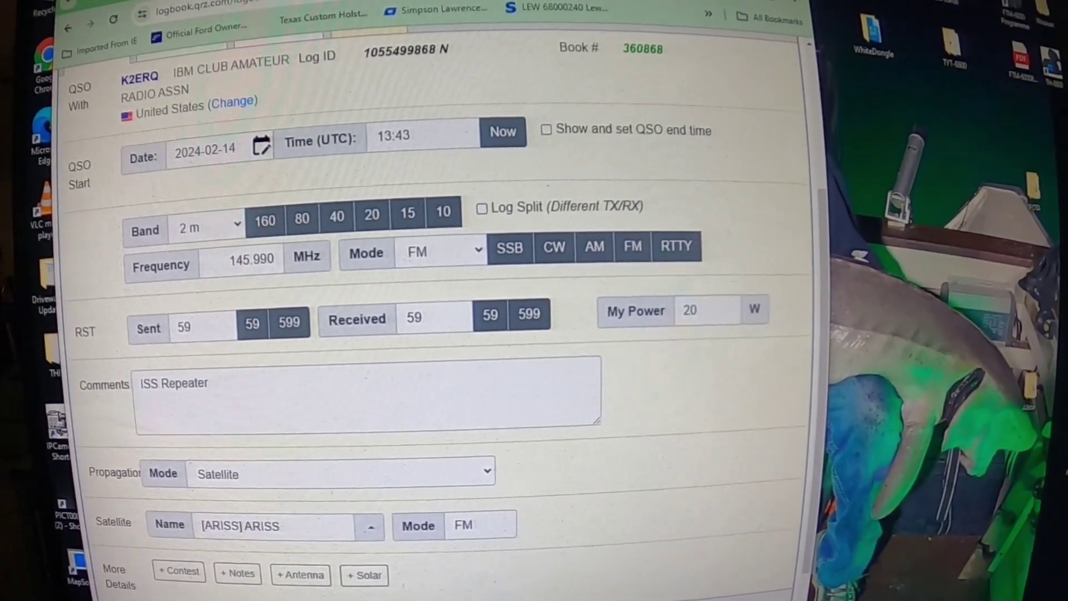
{"action": "key", "text": "Escape"}
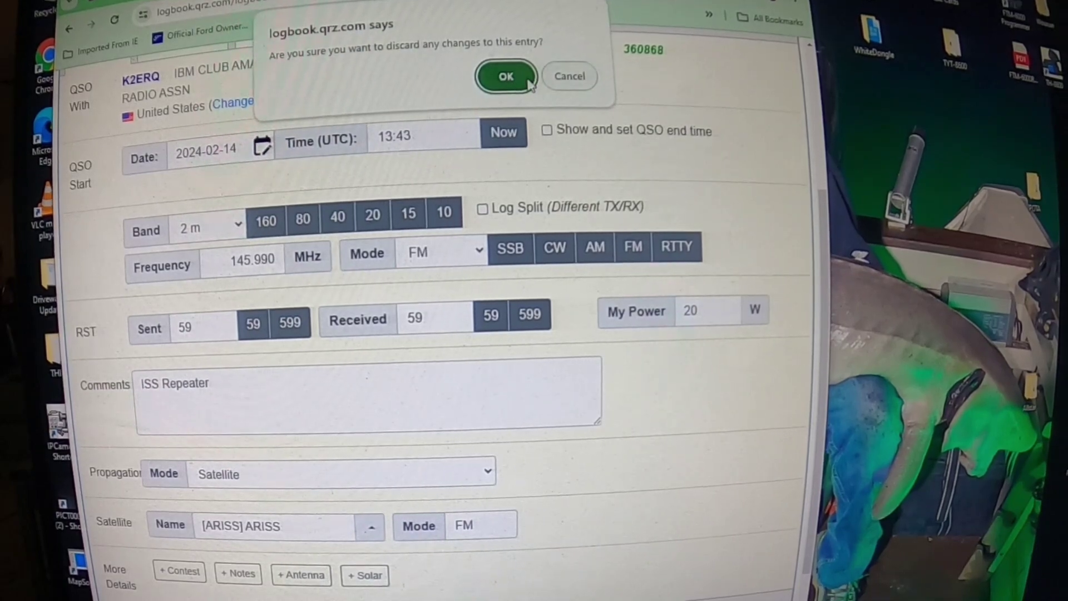
{"action": "left_click", "coordinate": [506, 77]}
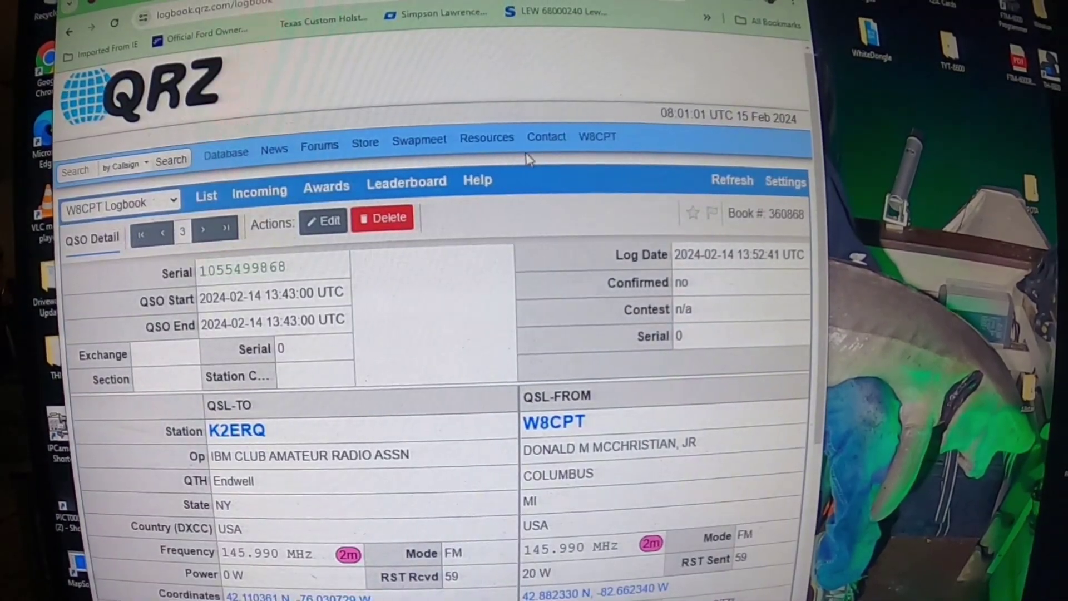
Export all records to LoTW using the saved certificate password, sending 1 new record.
{"action": "left_click", "coordinate": [598, 136]}
{"action": "left_click", "coordinate": [534, 267]}
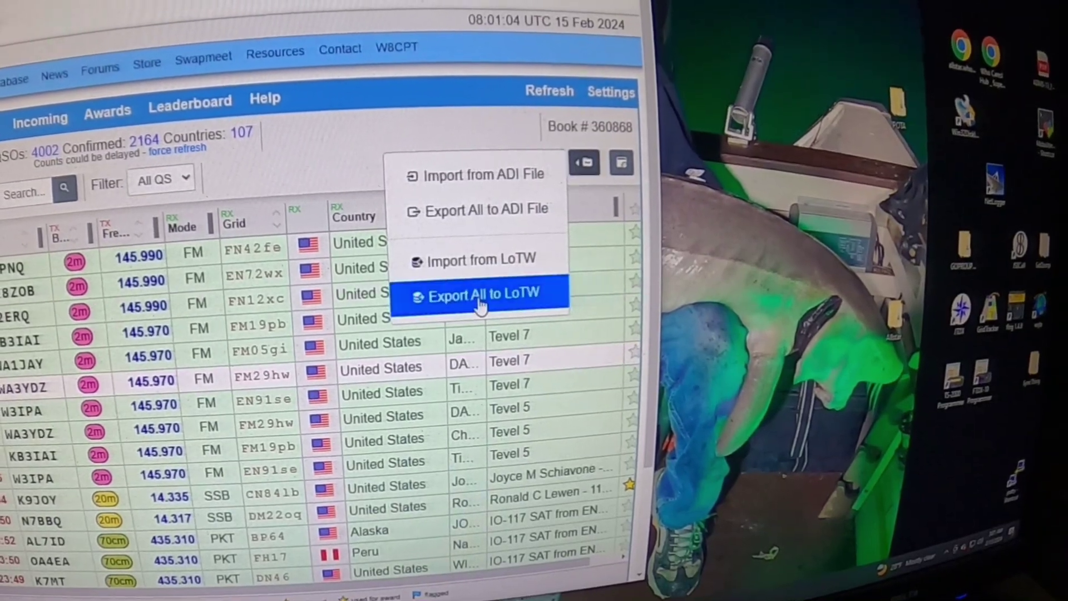
{"action": "left_click", "coordinate": [475, 294]}
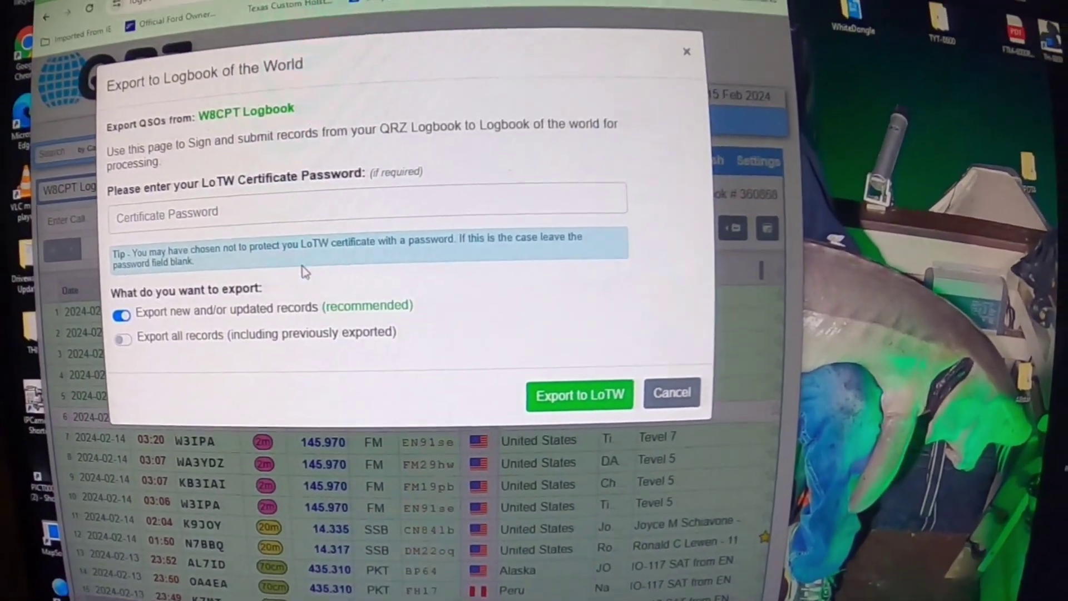
{"action": "left_click", "coordinate": [251, 213]}
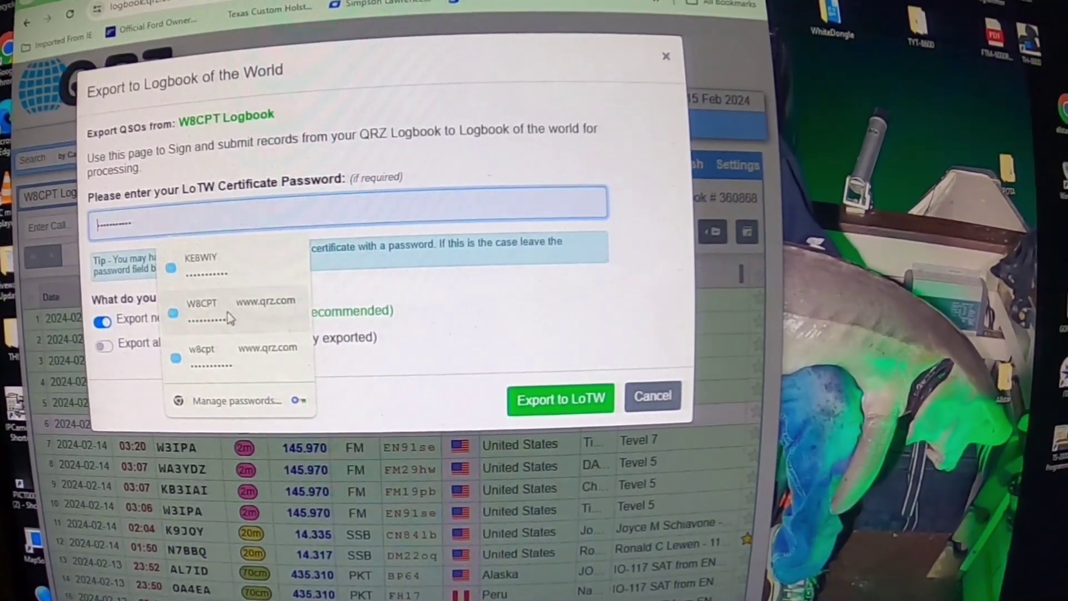
{"action": "left_click", "coordinate": [231, 313]}
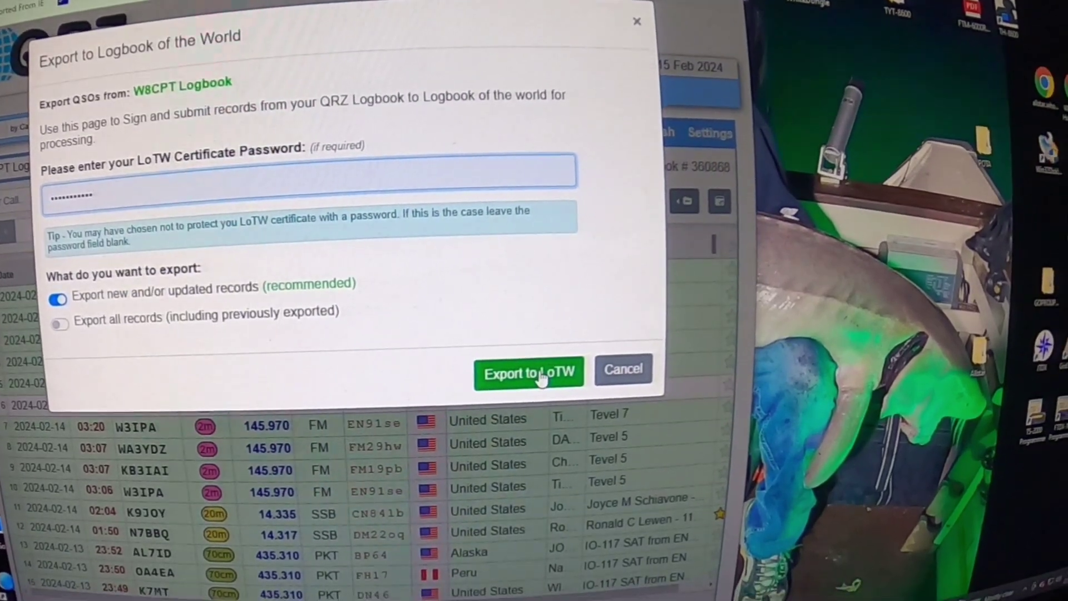
{"action": "left_click", "coordinate": [541, 377]}
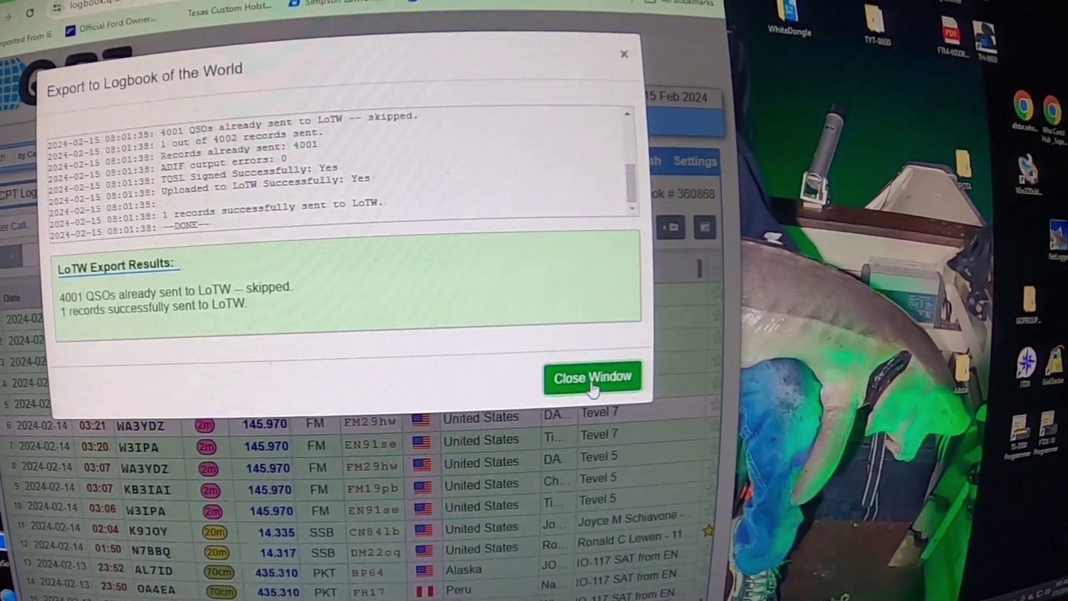
{"action": "left_click", "coordinate": [594, 378]}
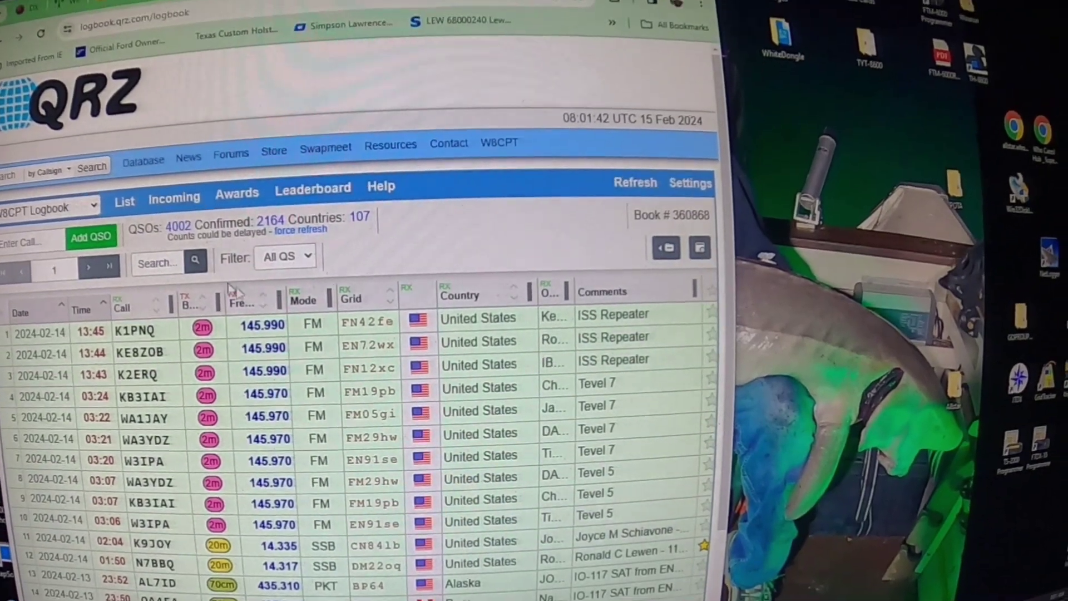
{"action": "scroll", "coordinate": [583, 435], "scroll_direction": "down", "scroll_amount": 3}
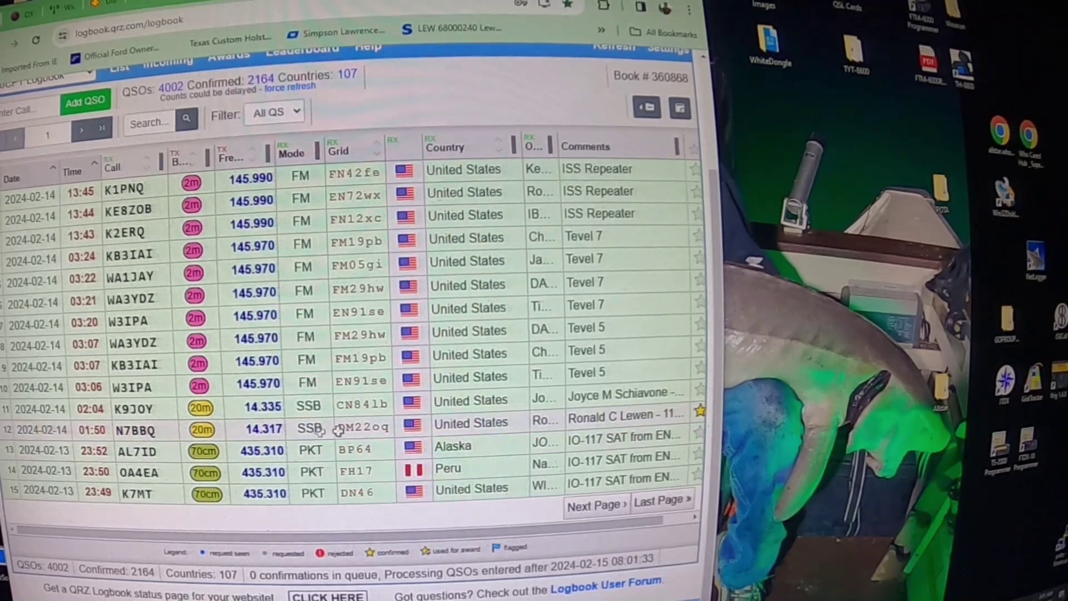
{"action": "scroll", "coordinate": [385, 324], "scroll_direction": "up", "scroll_amount": 3}
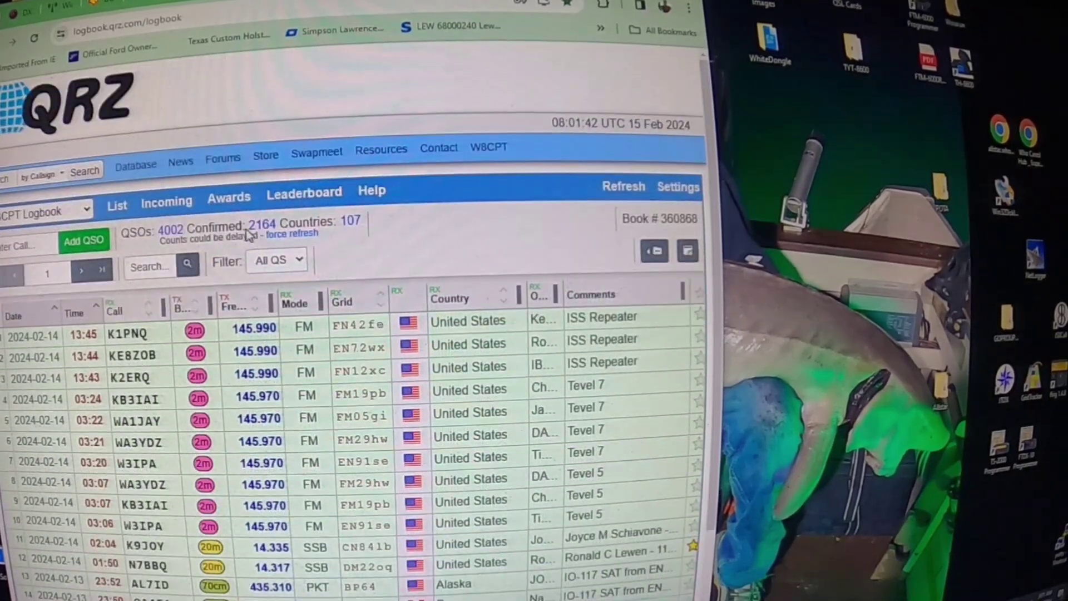
Apply the Satellite filter and page forward to the older ISS Repeater contacts.
{"action": "left_click", "coordinate": [301, 260]}
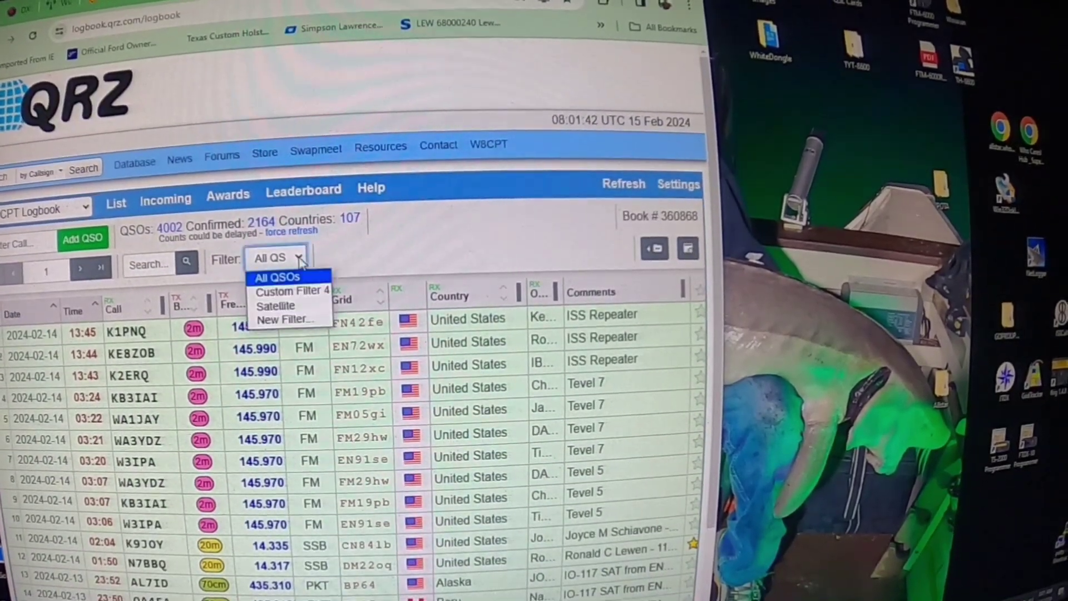
{"action": "left_click", "coordinate": [290, 305]}
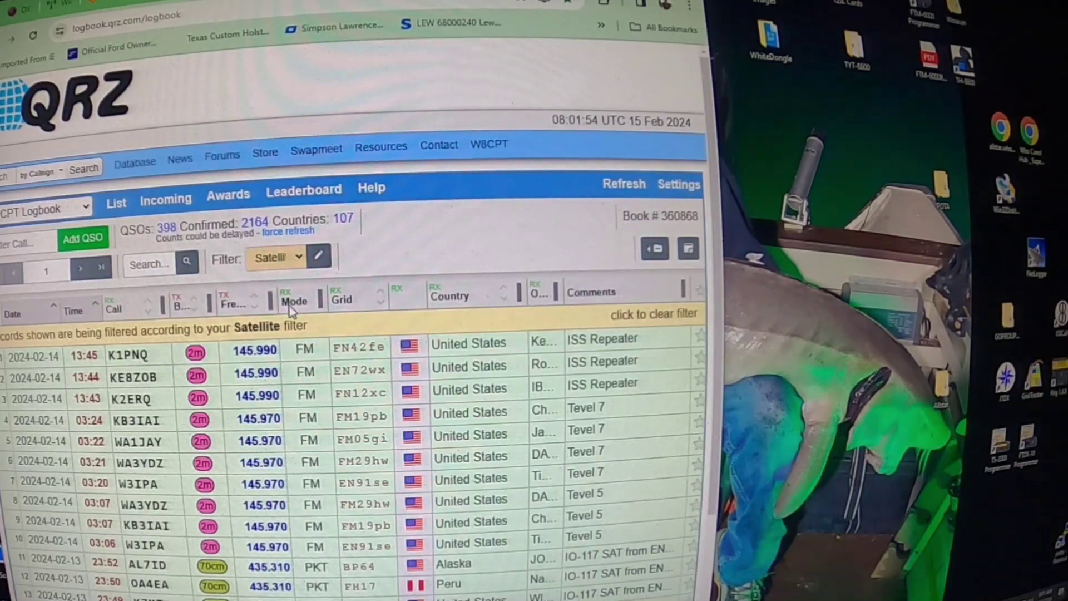
{"action": "scroll", "coordinate": [293, 310], "scroll_direction": "down", "scroll_amount": 2}
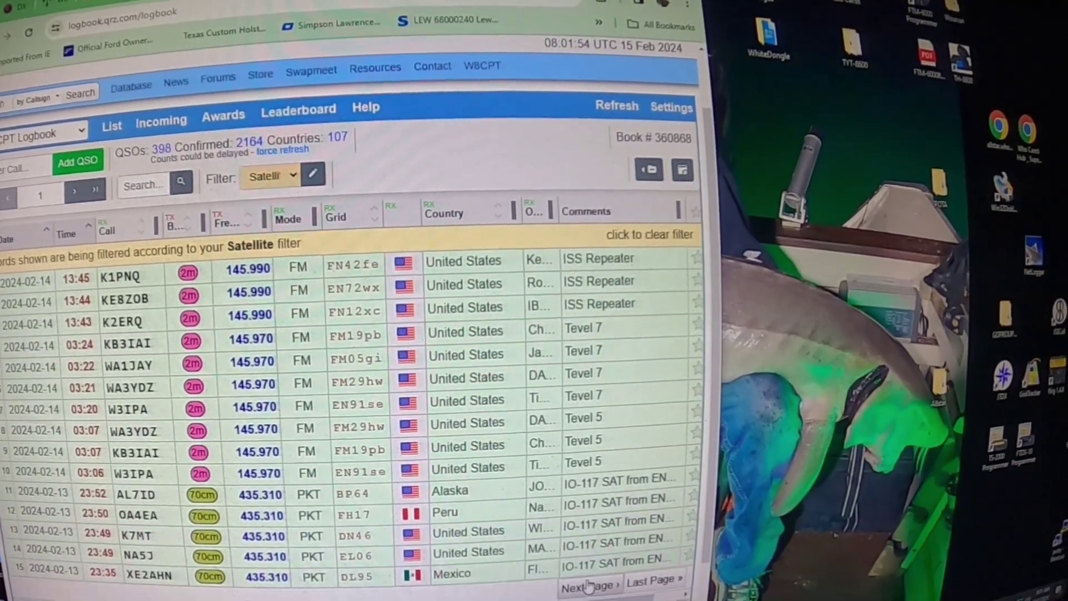
{"action": "left_click", "coordinate": [590, 587]}
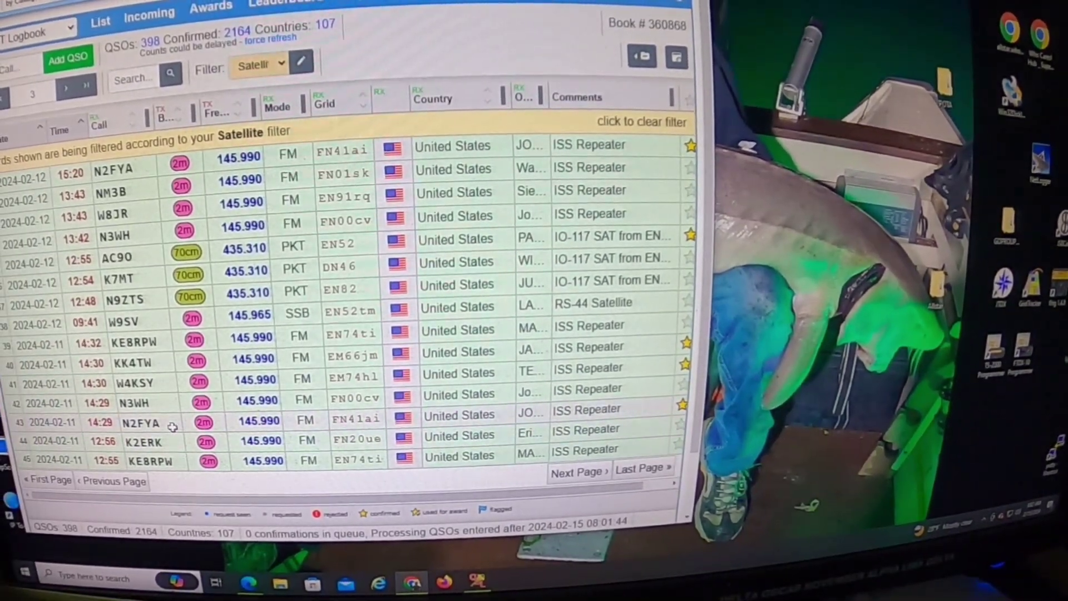
Check the confirmed N2FYA ISS repeater QSO record, leaving its edit form unsaved.
{"action": "left_click", "coordinate": [141, 422]}
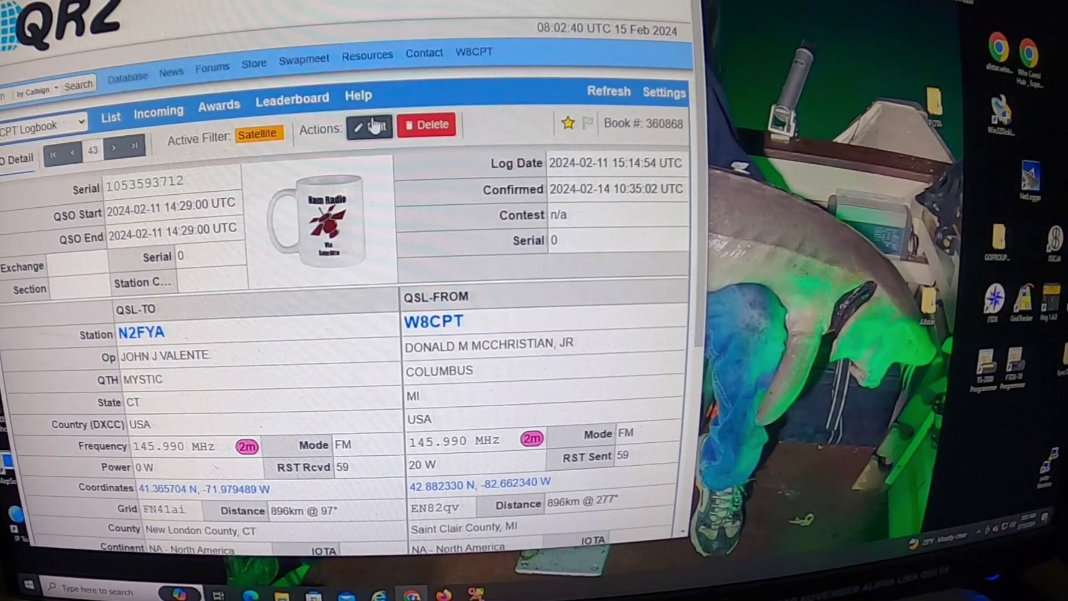
{"action": "left_click", "coordinate": [370, 126]}
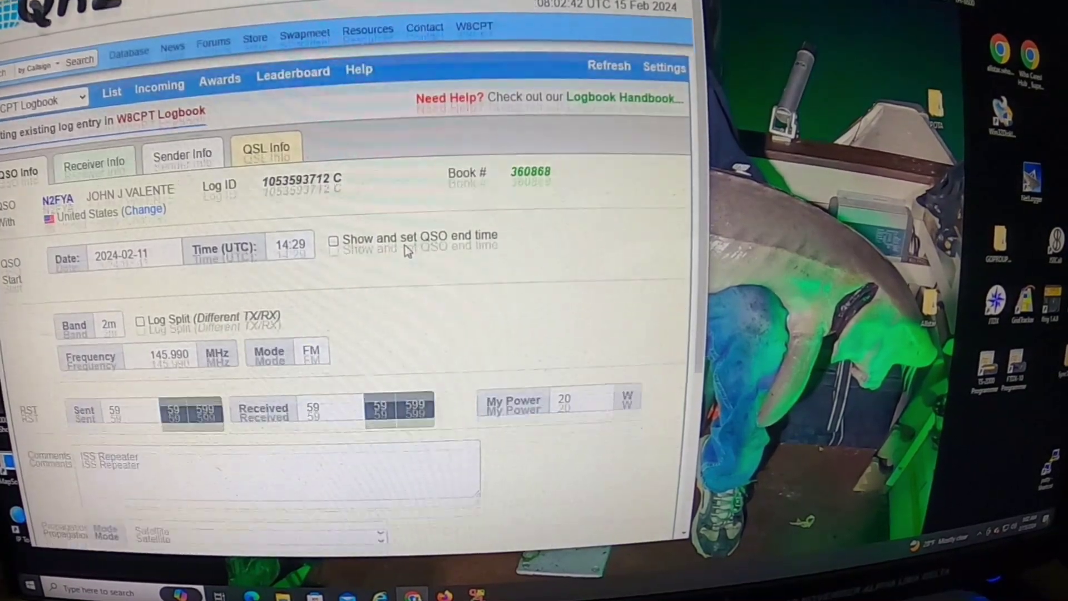
{"action": "scroll", "coordinate": [334, 292], "scroll_direction": "down", "scroll_amount": 5}
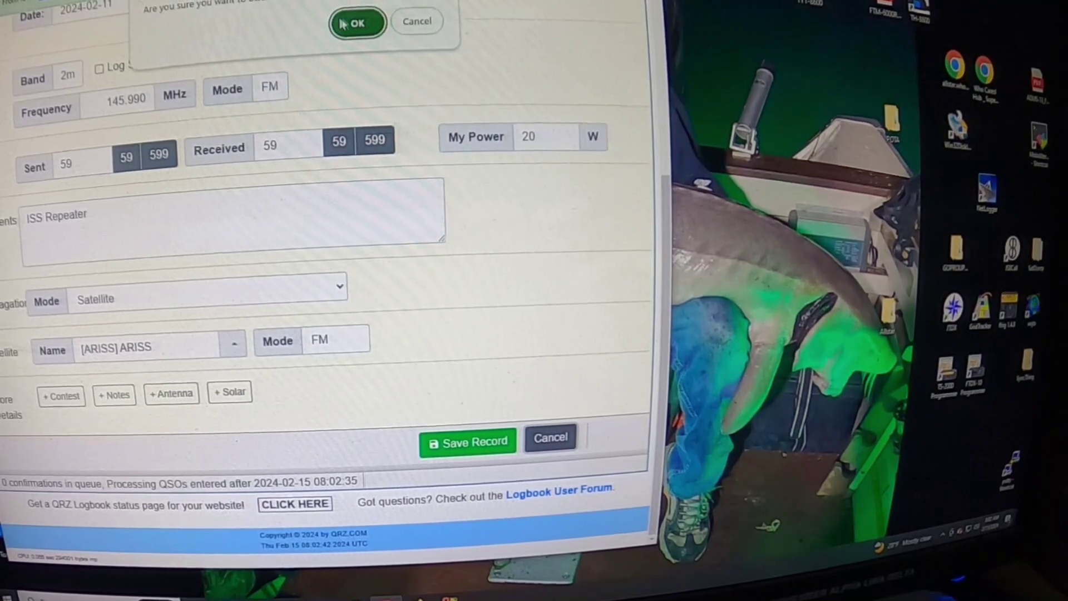
{"action": "left_click", "coordinate": [357, 22]}
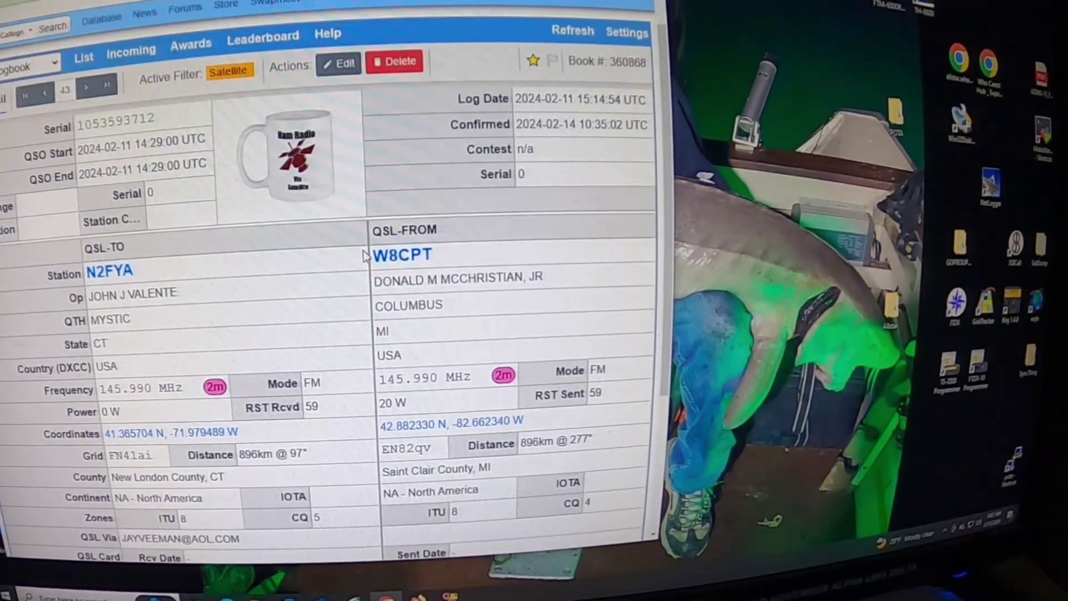
{"action": "scroll", "coordinate": [317, 216], "scroll_direction": "down", "scroll_amount": 3}
{"action": "scroll", "coordinate": [317, 216], "scroll_direction": "down", "scroll_amount": 3}
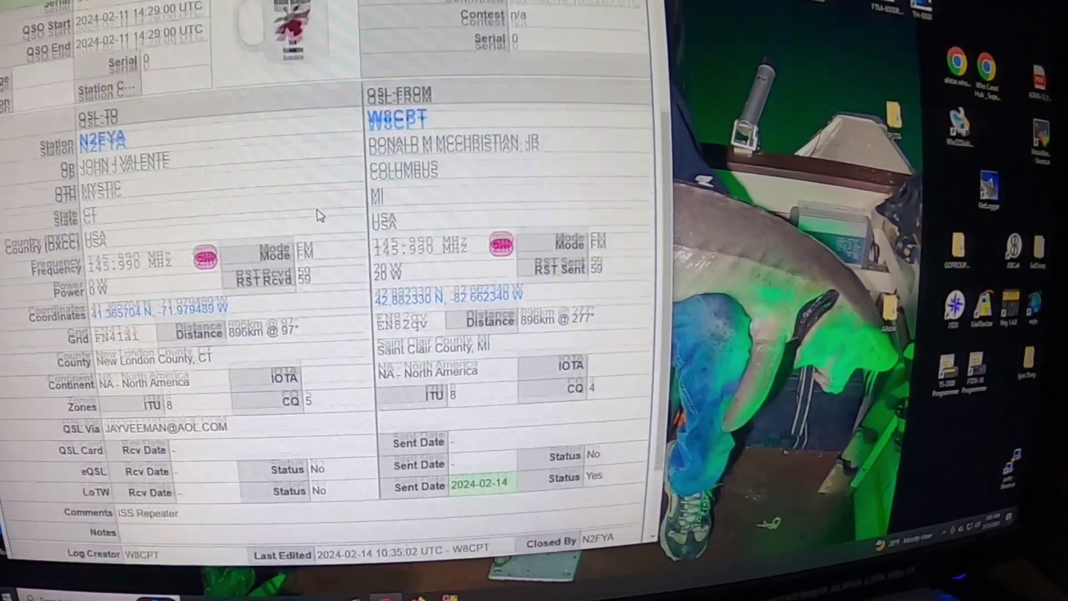
{"action": "scroll", "coordinate": [317, 216], "scroll_direction": "up", "scroll_amount": 3}
{"action": "scroll", "coordinate": [317, 216], "scroll_direction": "up", "scroll_amount": 3}
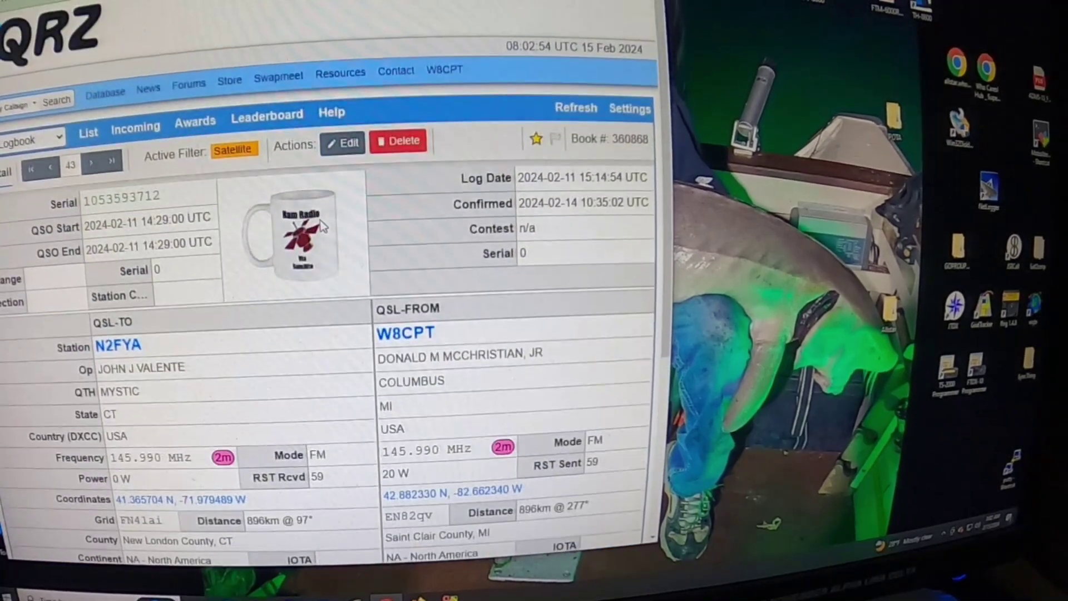